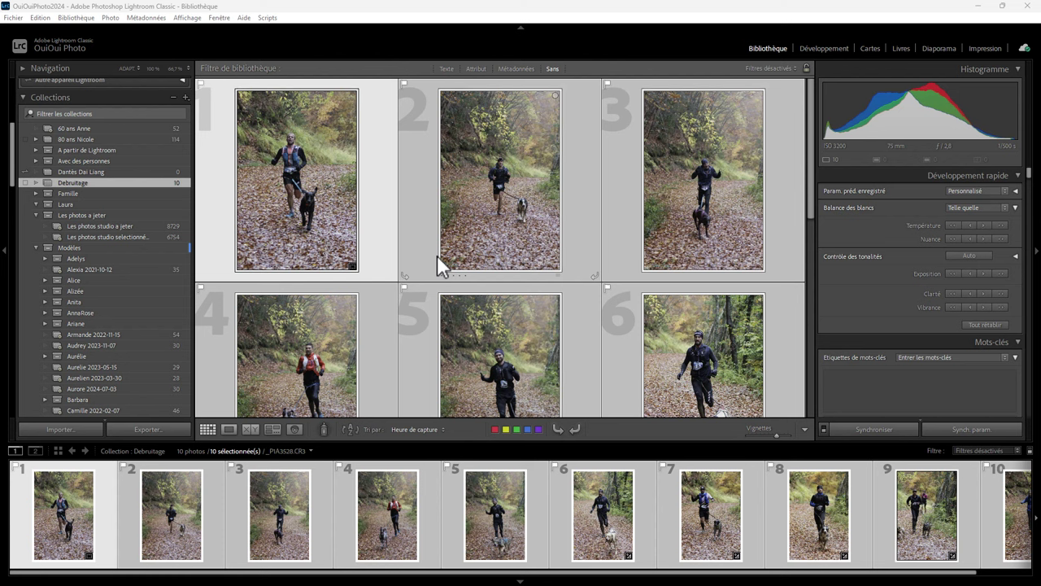
Select all ten photos in the Debruitage DXO collection.
{"action": "left_click", "coordinate": [110, 521]}
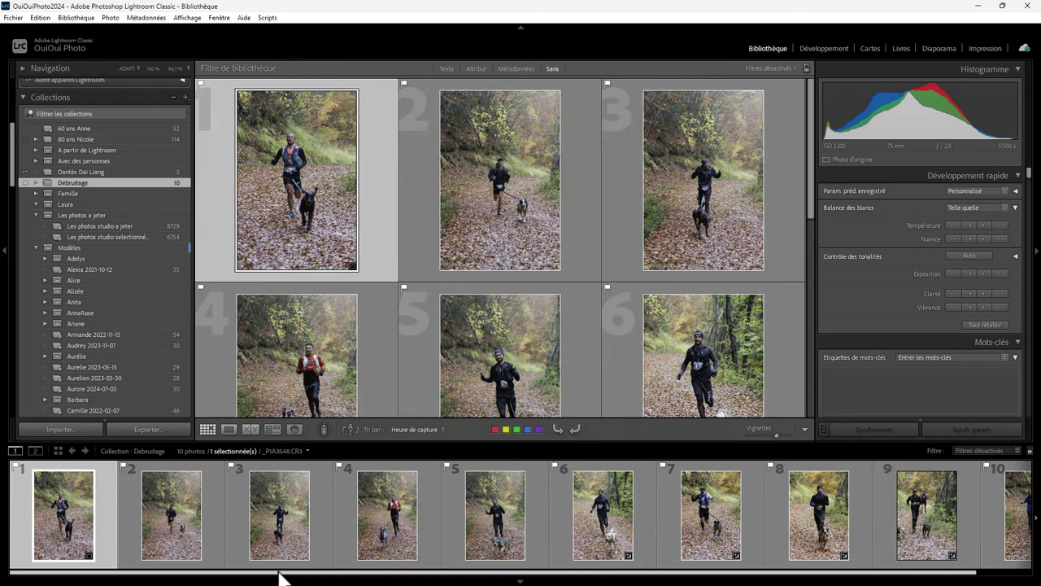
{"action": "left_click_drag", "start_coordinate": [281, 577], "coordinate": [709, 576]}
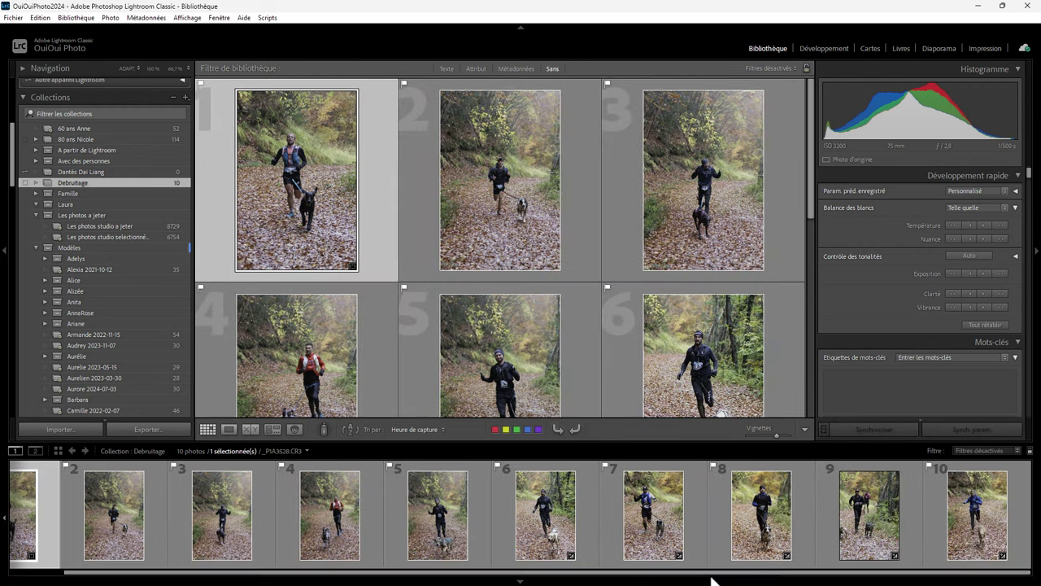
{"action": "left_click", "coordinate": [935, 502], "text": "shift"}
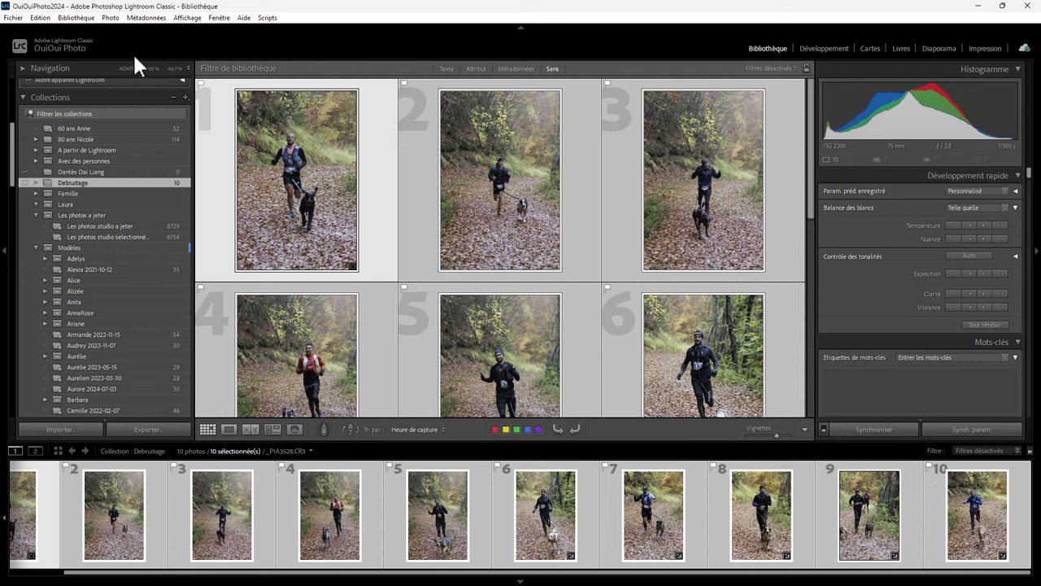
Run AI Enhance with Réduire le bruit at 30 and Super-résolution off on all ten photos.
{"action": "left_click", "coordinate": [112, 19]}
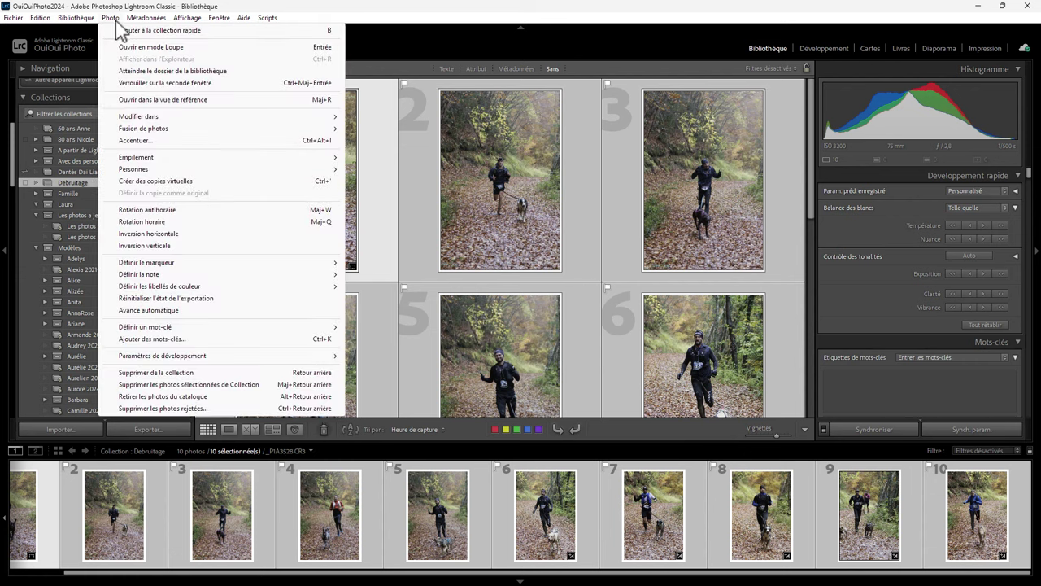
{"action": "left_click", "coordinate": [160, 138]}
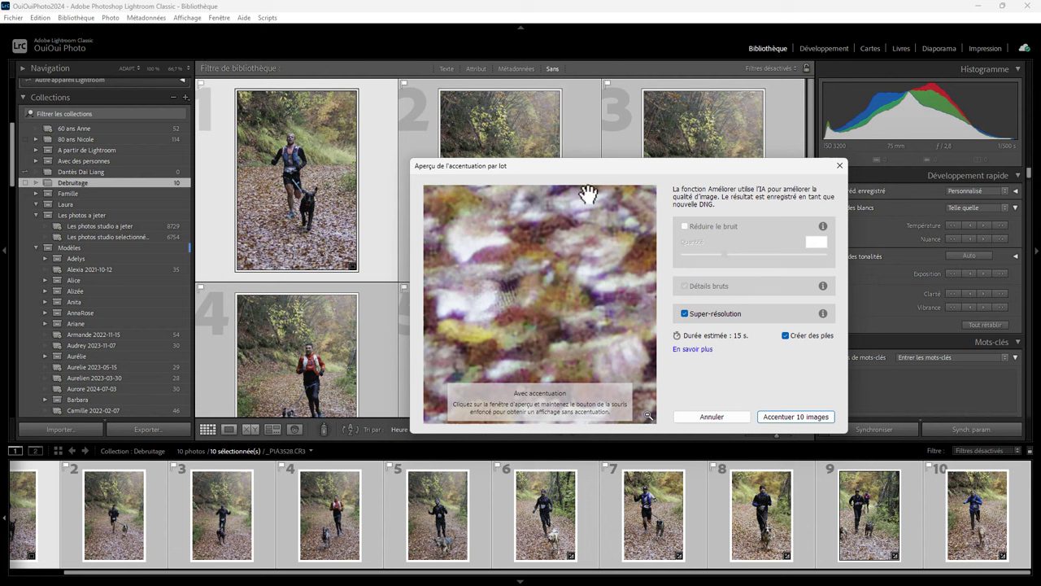
{"action": "left_click_drag", "start_coordinate": [563, 173], "coordinate": [444, 151]}
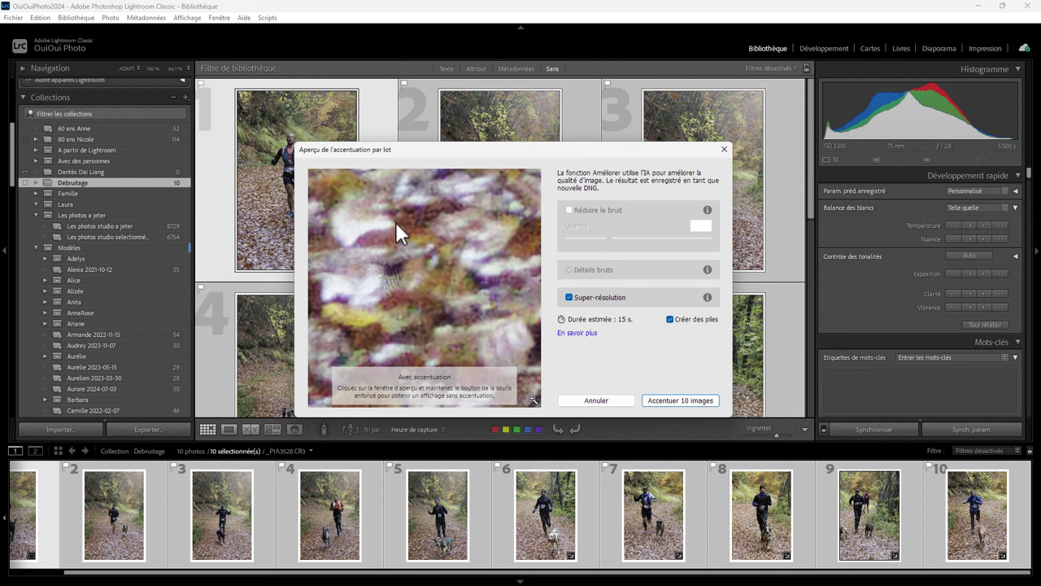
{"action": "left_click", "coordinate": [569, 298]}
{"action": "left_click", "coordinate": [569, 297]}
{"action": "left_click", "coordinate": [570, 298]}
{"action": "left_click", "coordinate": [569, 210]}
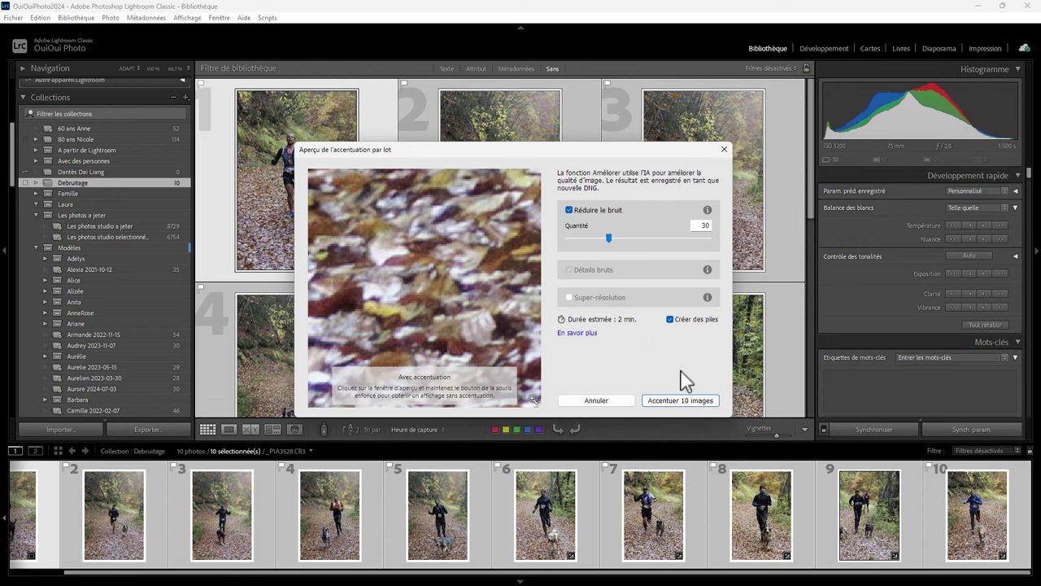
{"action": "left_click", "coordinate": [680, 400]}
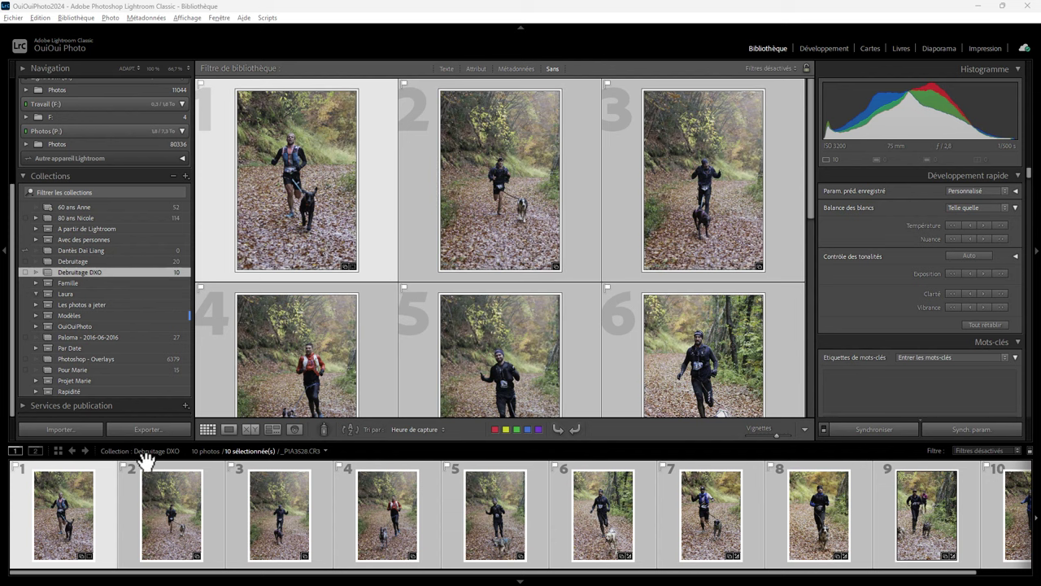
Select all ten Debruitage DXO photos and transfer them to DxO PhotoLab 8.
{"action": "left_click", "coordinate": [111, 504]}
{"action": "left_click_drag", "start_coordinate": [195, 573], "coordinate": [876, 570]}
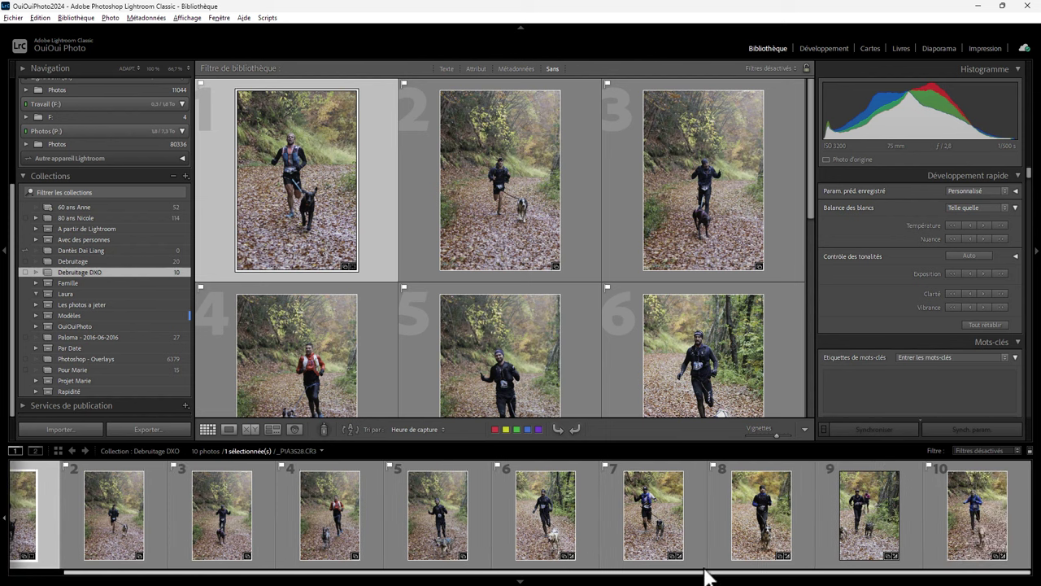
{"action": "key", "text": "ctrl+a"}
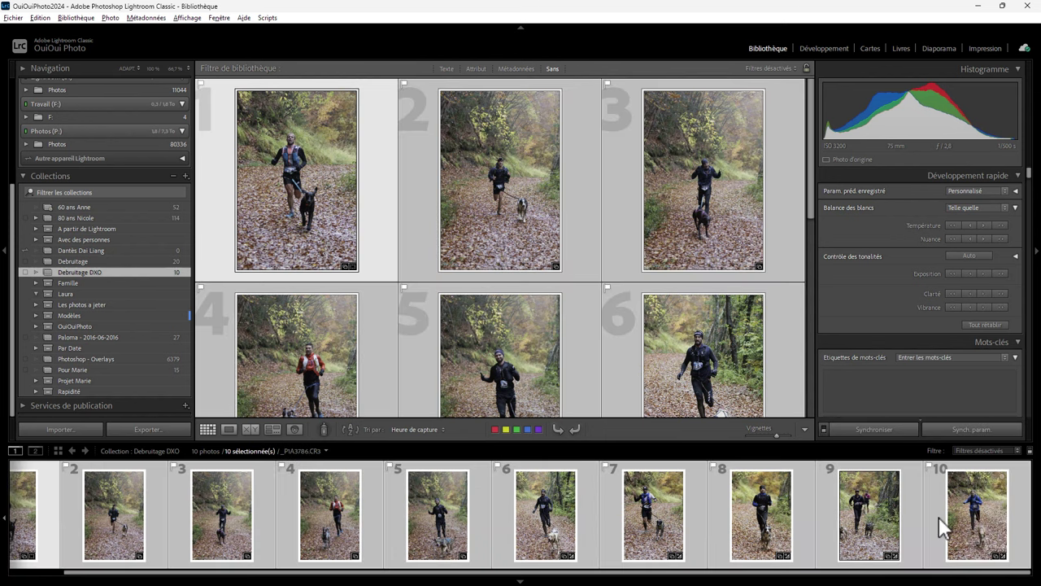
{"action": "left_click", "coordinate": [14, 17]}
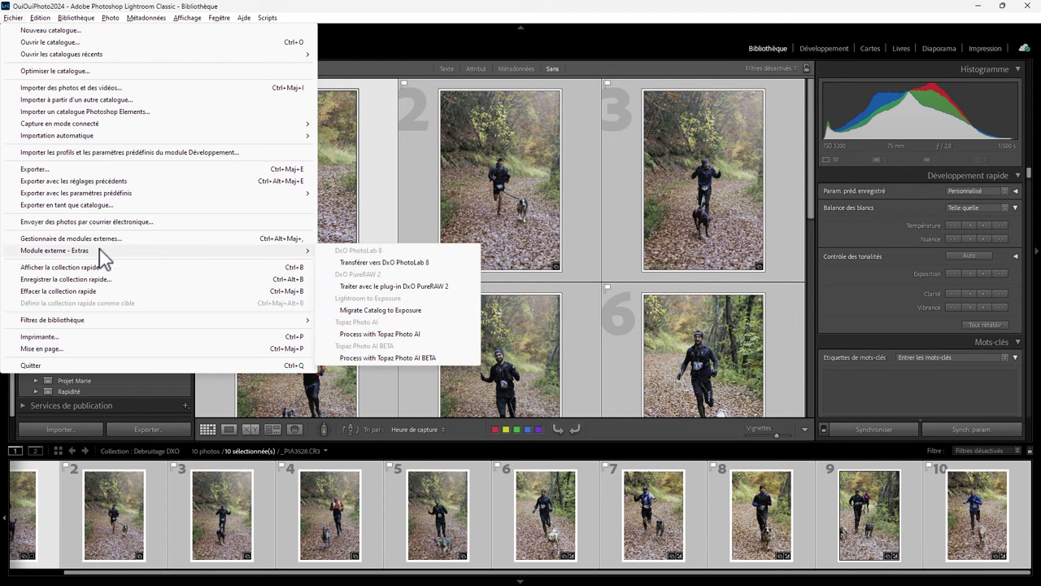
{"action": "mouse_move", "coordinate": [54, 251]}
{"action": "left_click", "coordinate": [352, 263]}
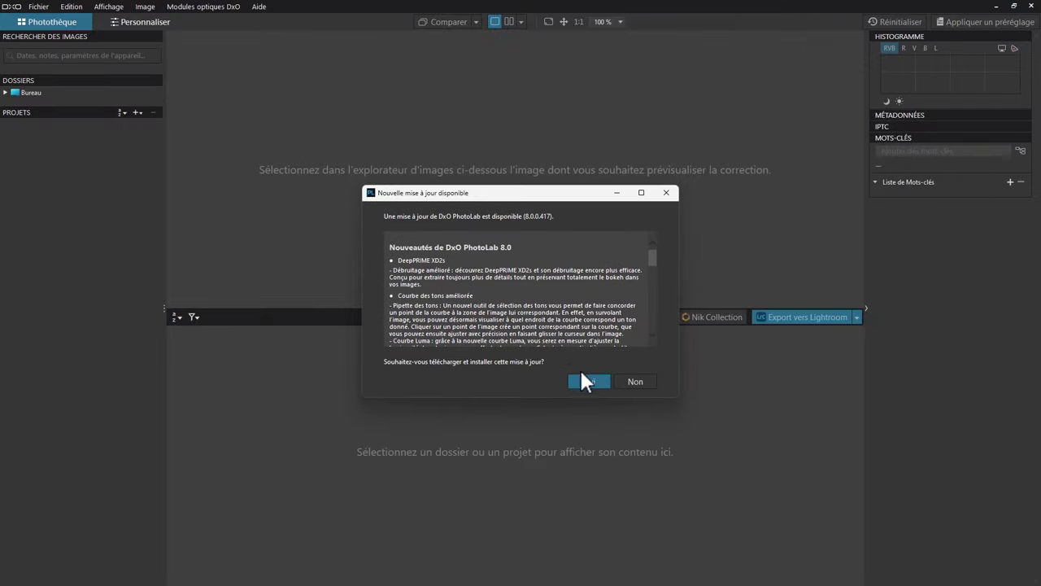
Dismiss the update offer and the DxO Hub, then select all ten imported photos.
{"action": "left_click", "coordinate": [629, 381]}
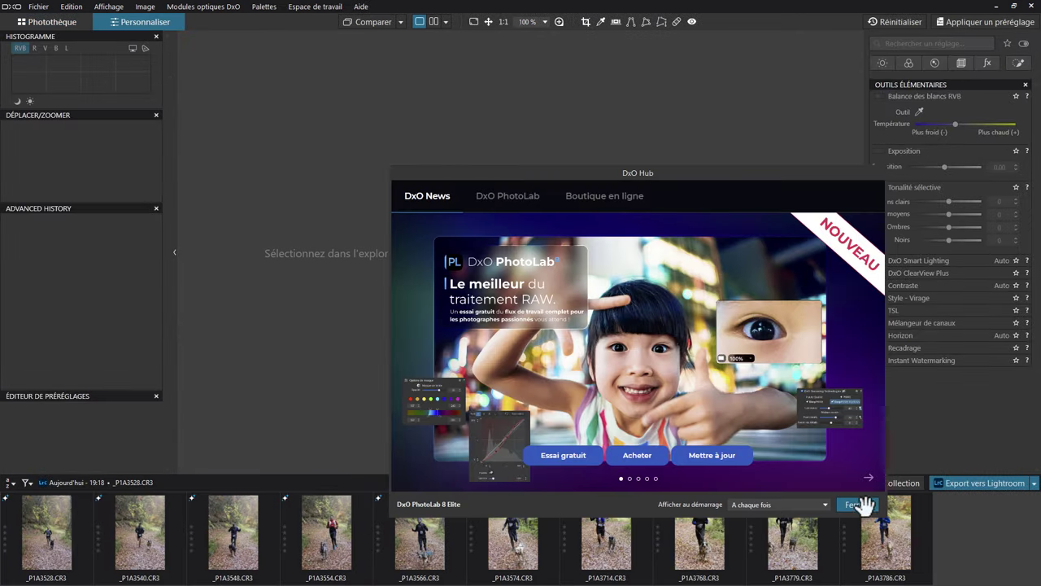
{"action": "left_click", "coordinate": [864, 504]}
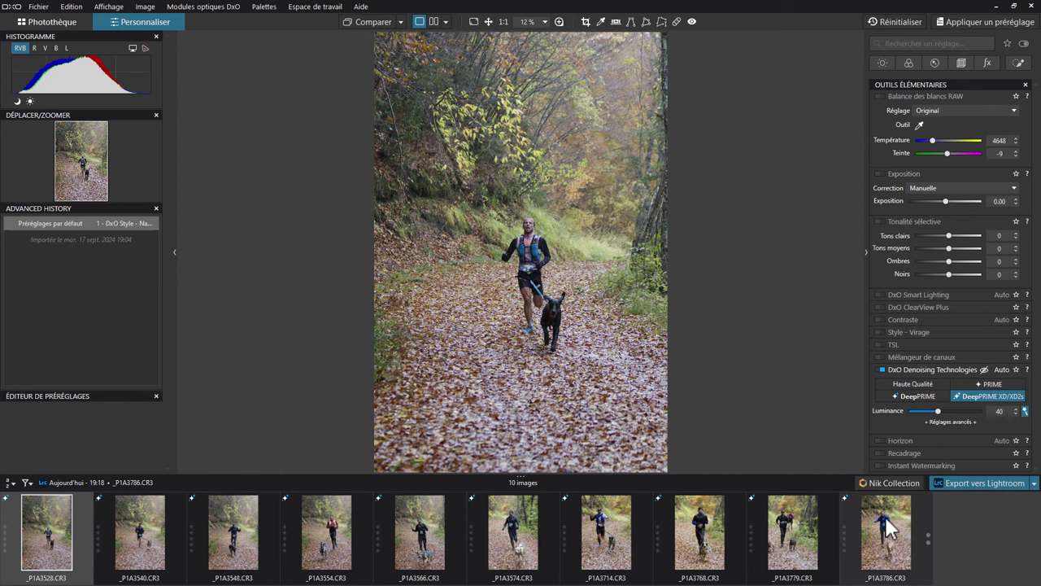
{"action": "key", "text": "ctrl+a"}
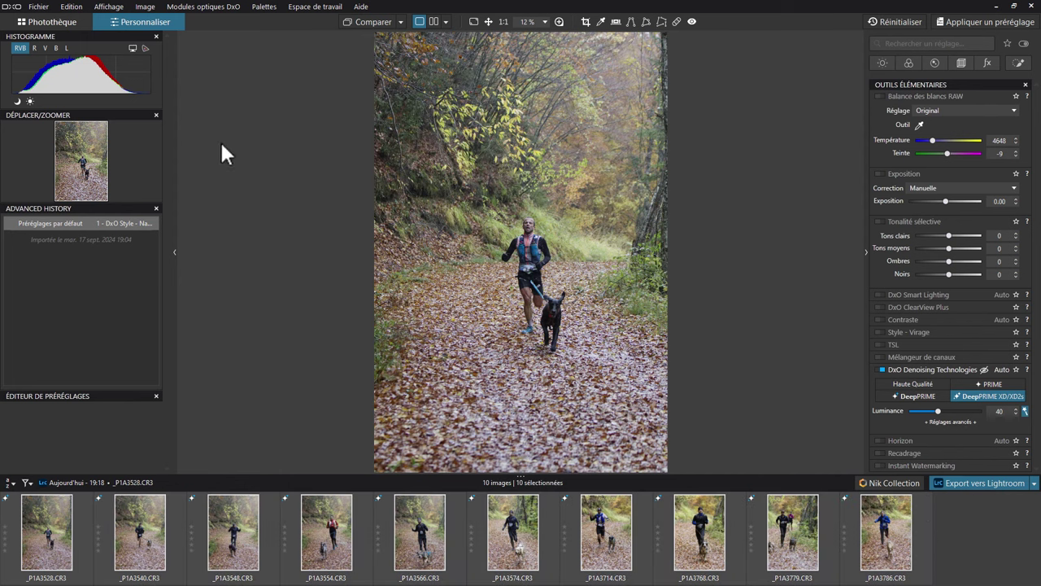
{"action": "left_click", "coordinate": [146, 7]}
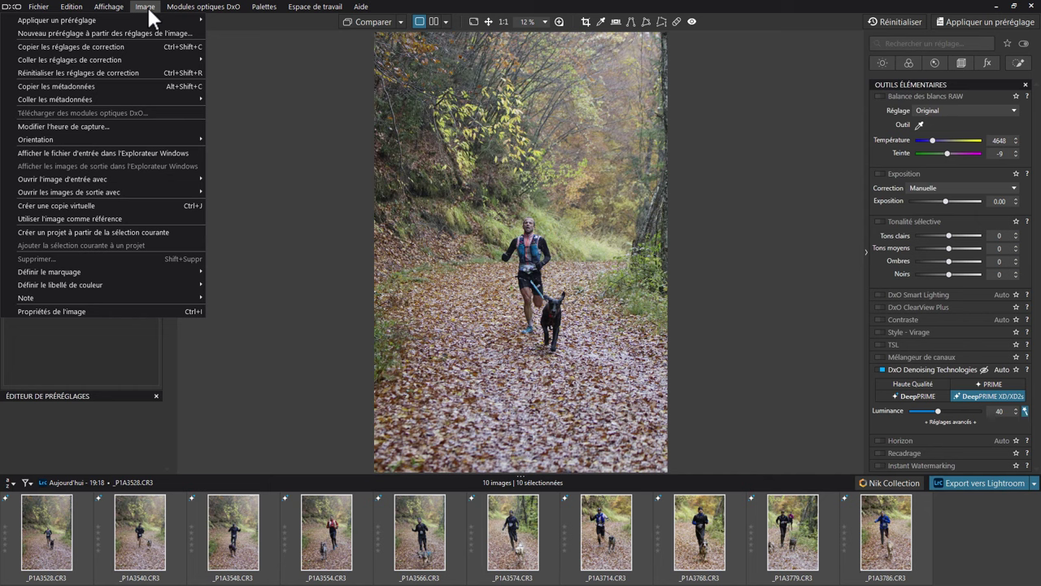
{"action": "mouse_move", "coordinate": [57, 19]}
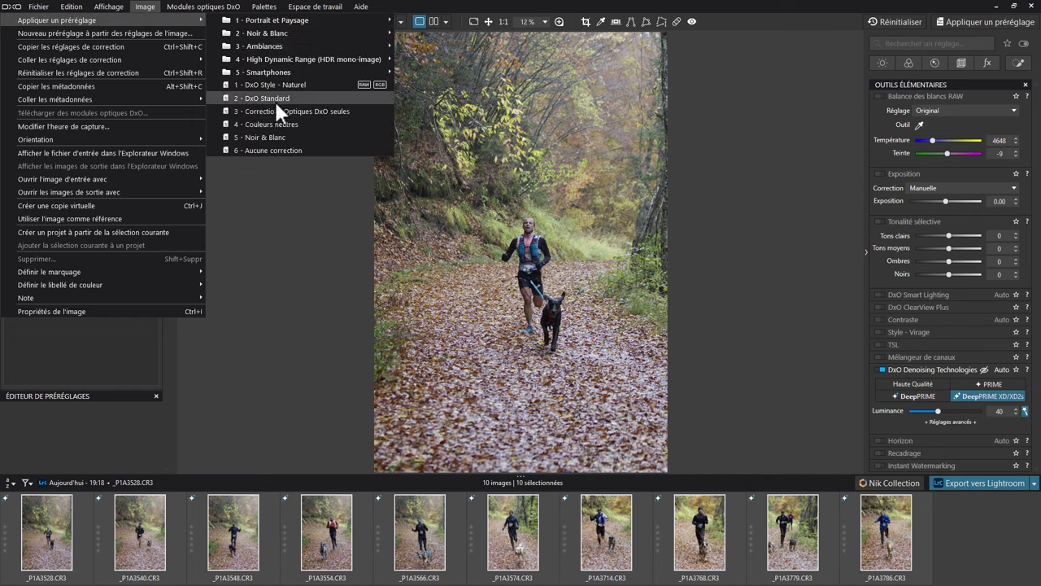
Apply the '6 - Aucune correction' preset to the ten selected photos.
{"action": "left_click", "coordinate": [358, 112]}
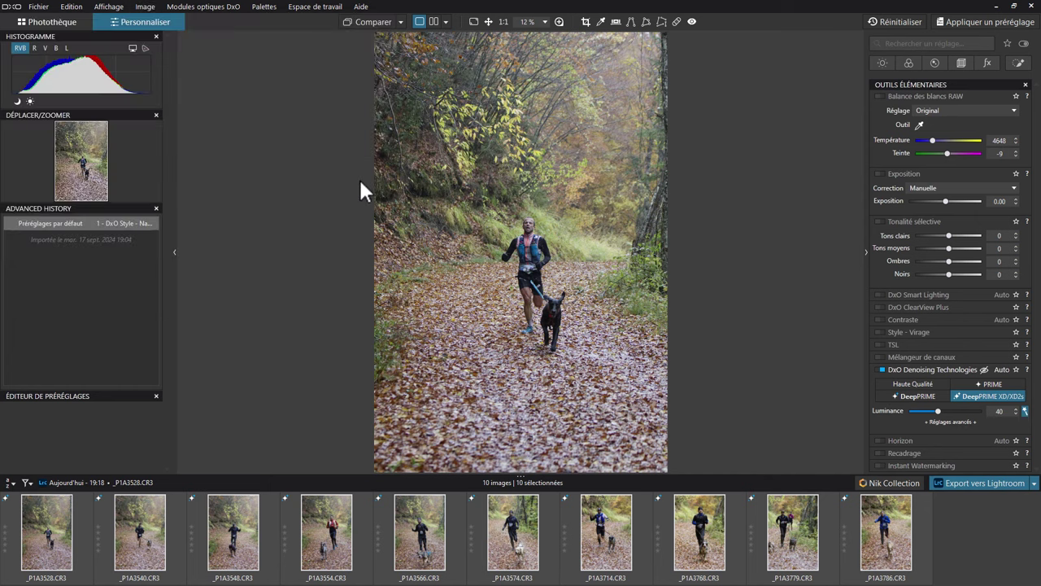
{"action": "left_click", "coordinate": [146, 7]}
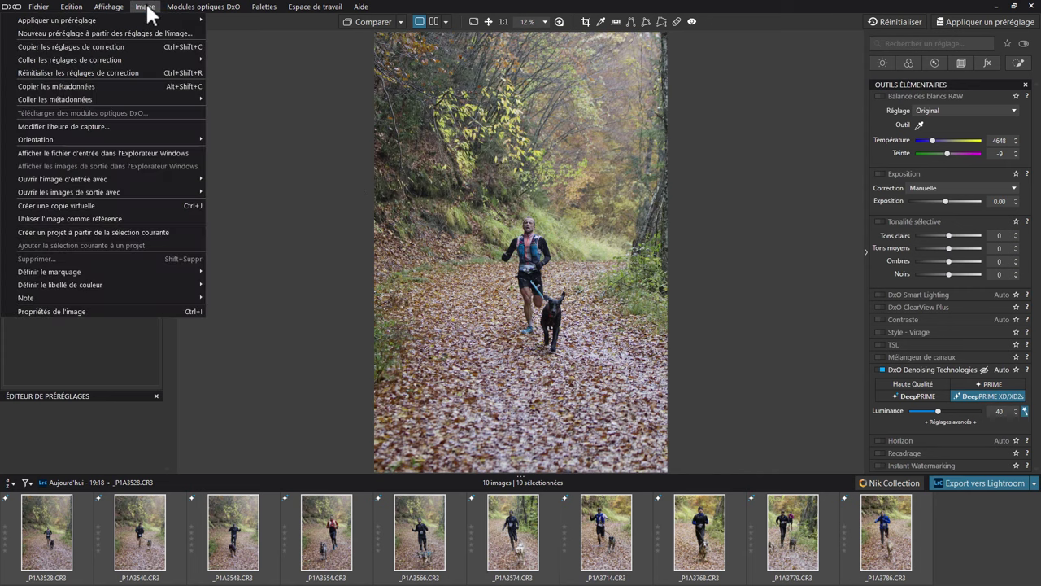
{"action": "mouse_move", "coordinate": [57, 20]}
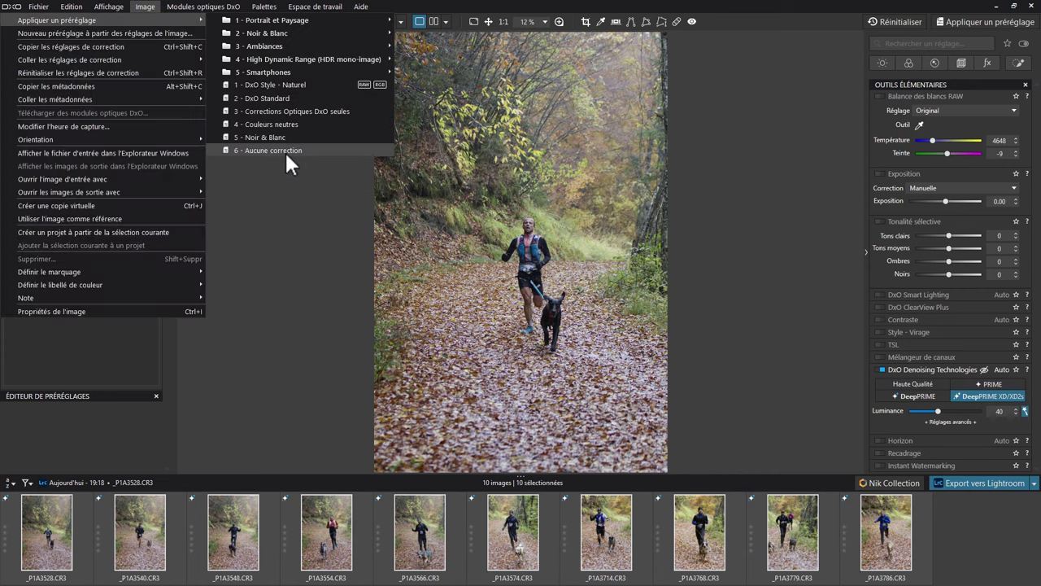
{"action": "left_click", "coordinate": [285, 151]}
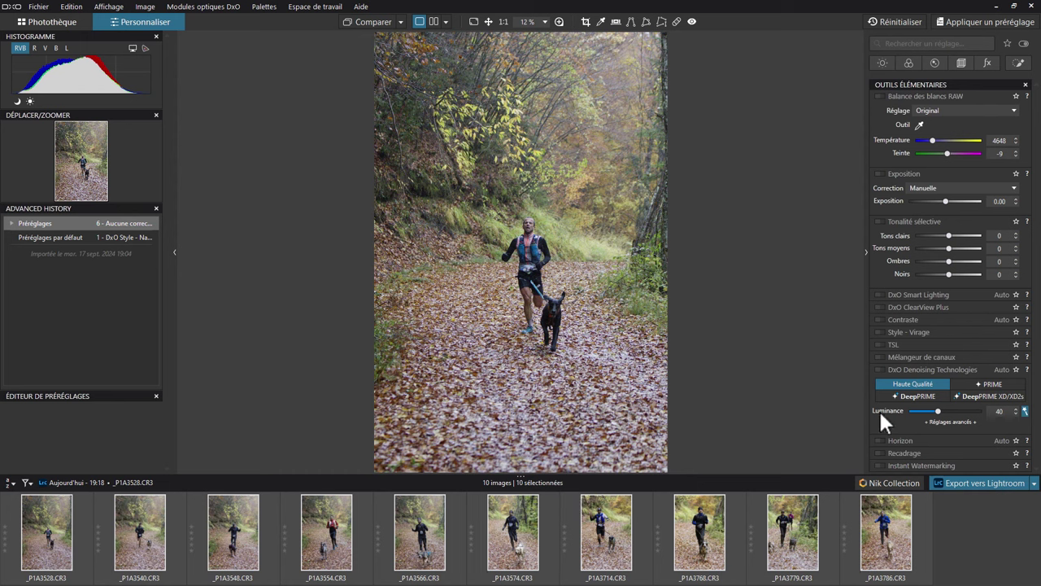
Enable DxO denoising in DeepPRIME XD/XD2s mode at luminance 40.
{"action": "left_click", "coordinate": [879, 369]}
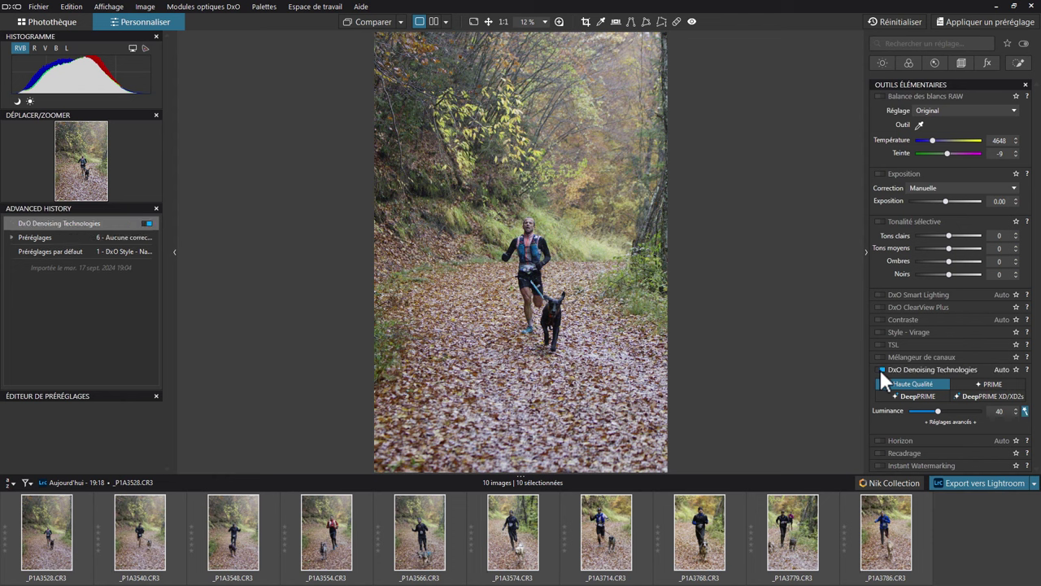
{"action": "left_click", "coordinate": [968, 397]}
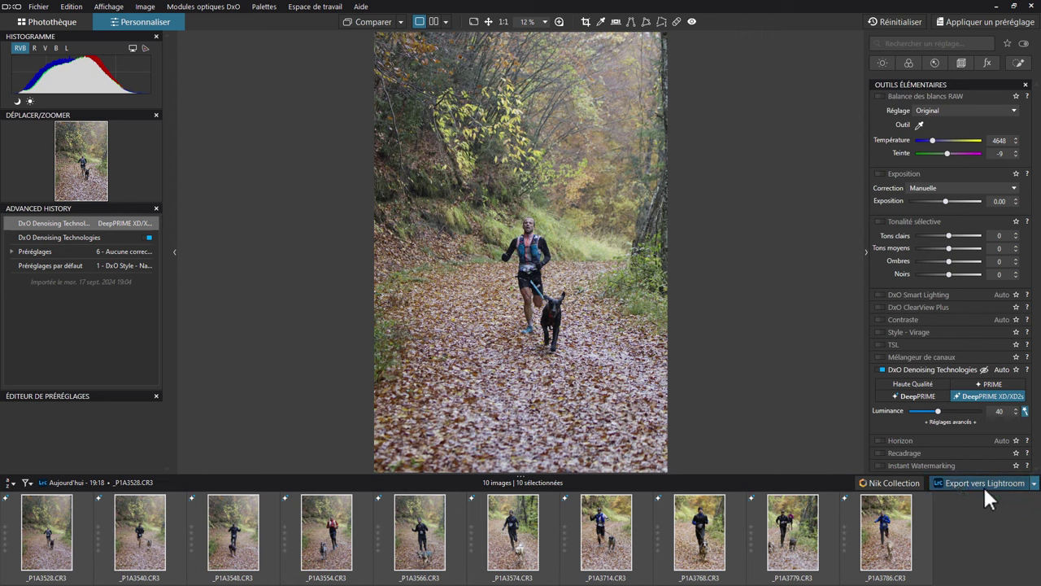
{"action": "left_click", "coordinate": [1036, 485]}
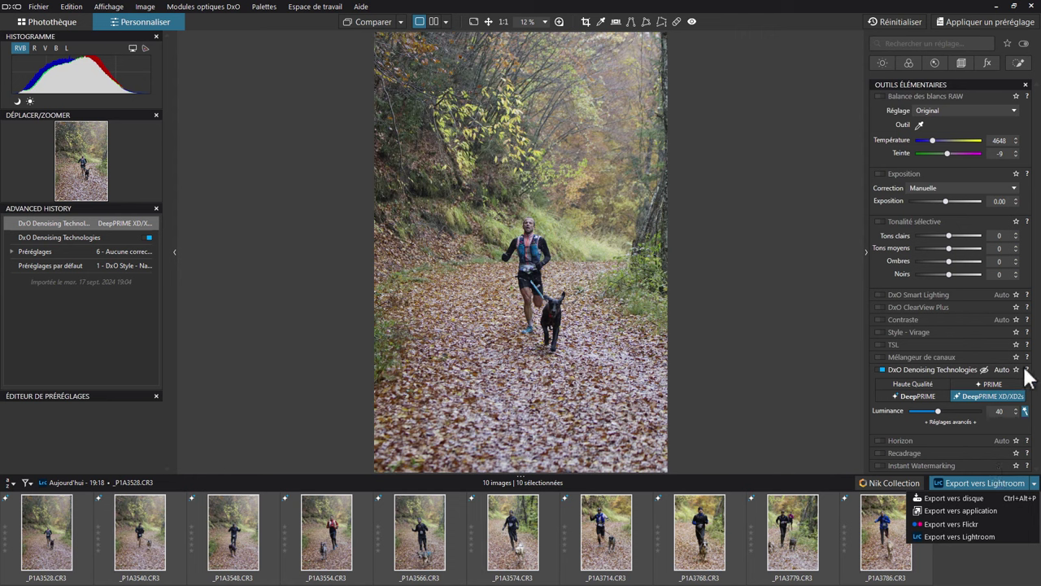
Export the ten denoised photos to Lightroom with the Exporter en DNG action.
{"action": "left_click", "coordinate": [973, 480]}
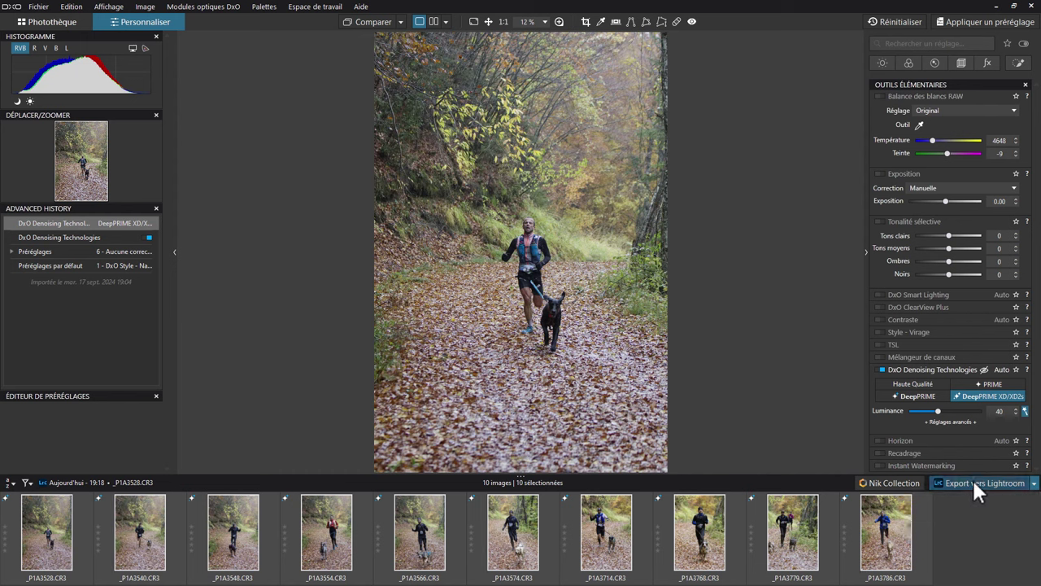
{"action": "left_click", "coordinate": [972, 480]}
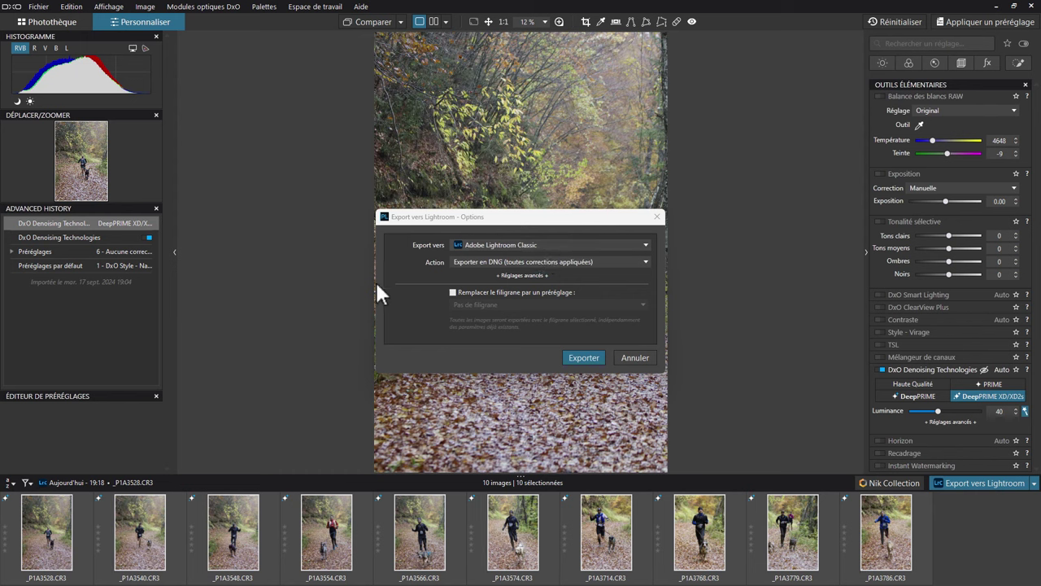
{"action": "left_click", "coordinate": [521, 276]}
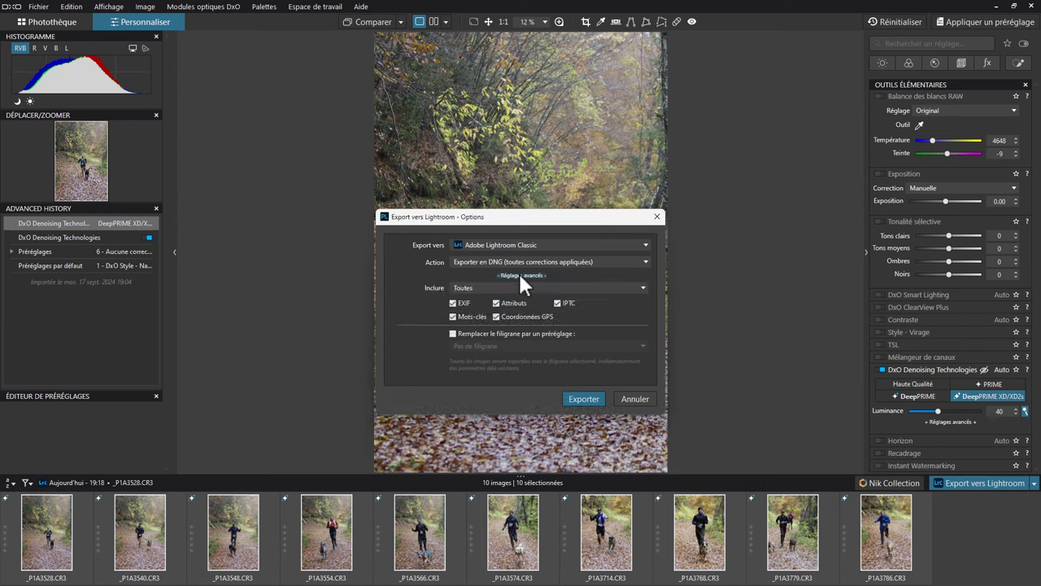
{"action": "left_click", "coordinate": [521, 276]}
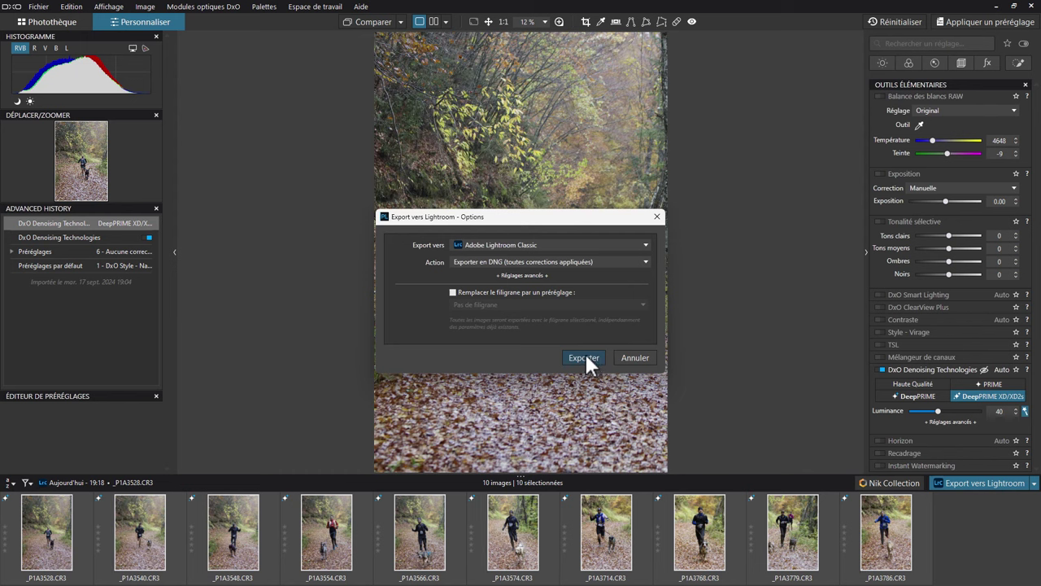
{"action": "left_click", "coordinate": [585, 355]}
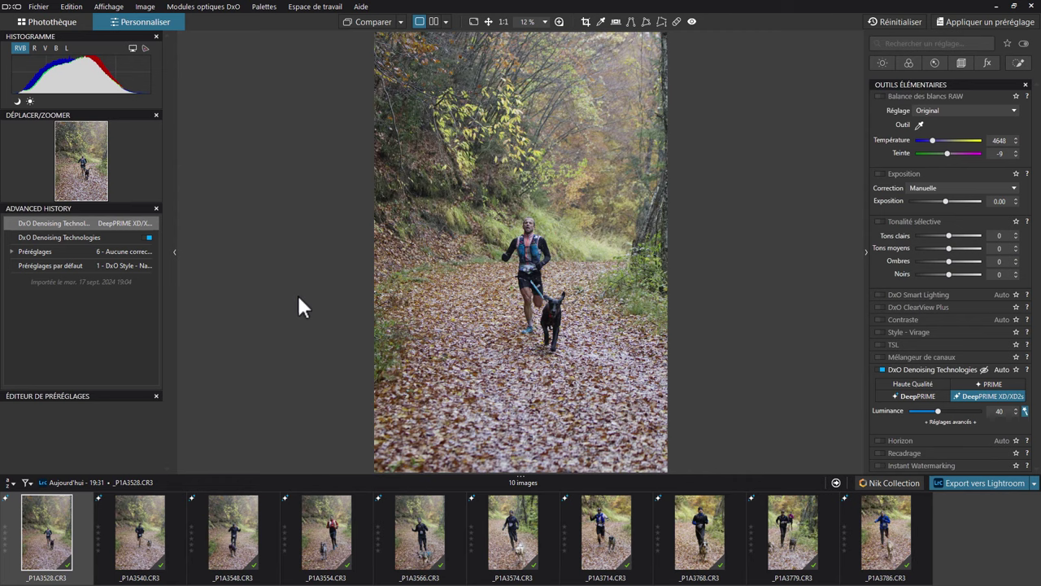
Reapply the '6 - Aucune correction' preset to all ten photos.
{"action": "left_click", "coordinate": [926, 516], "text": "shift"}
{"action": "left_click", "coordinate": [145, 8]}
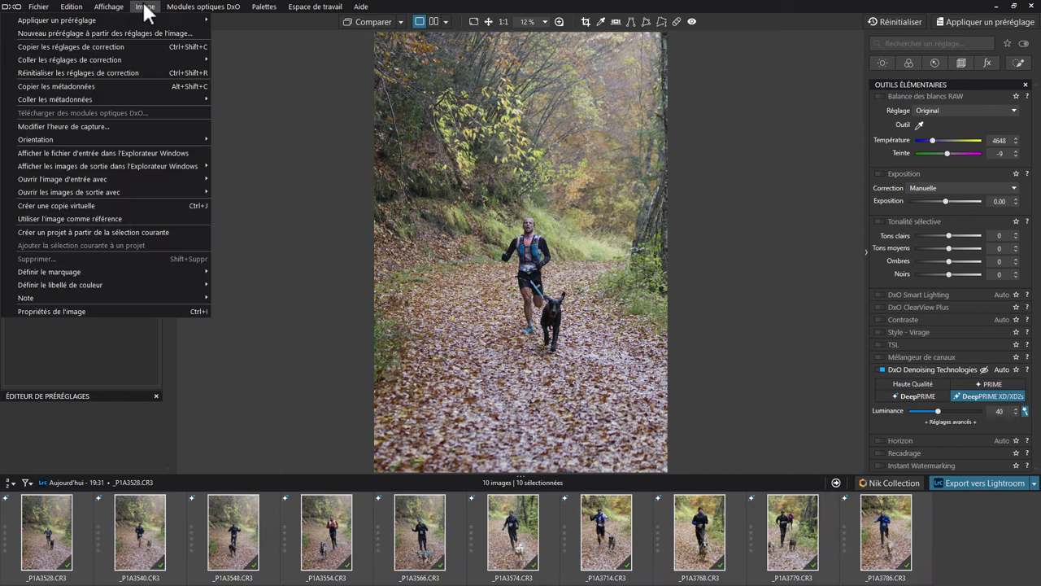
{"action": "key", "text": "Escape"}
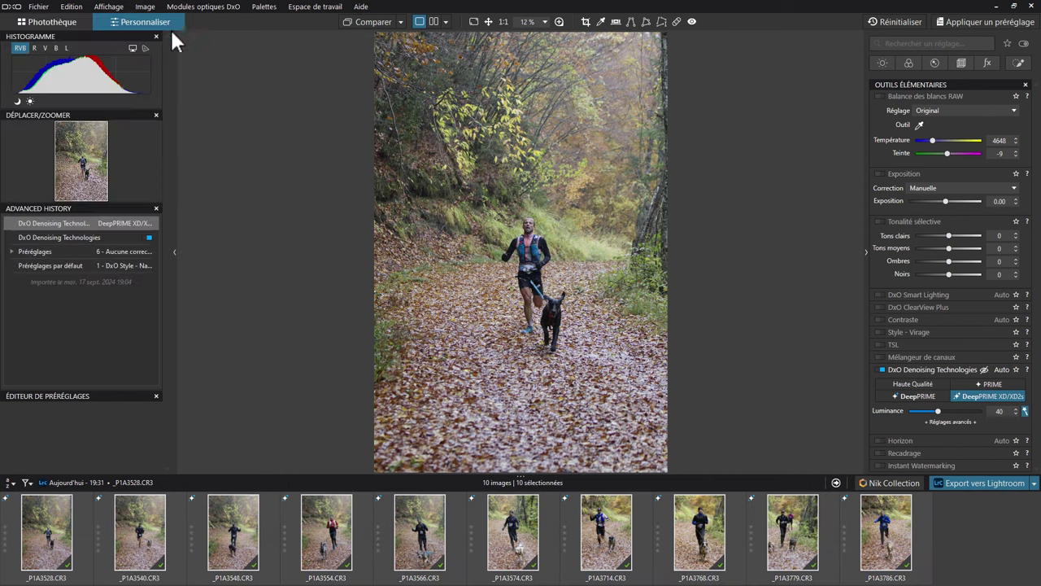
{"action": "left_click", "coordinate": [145, 7]}
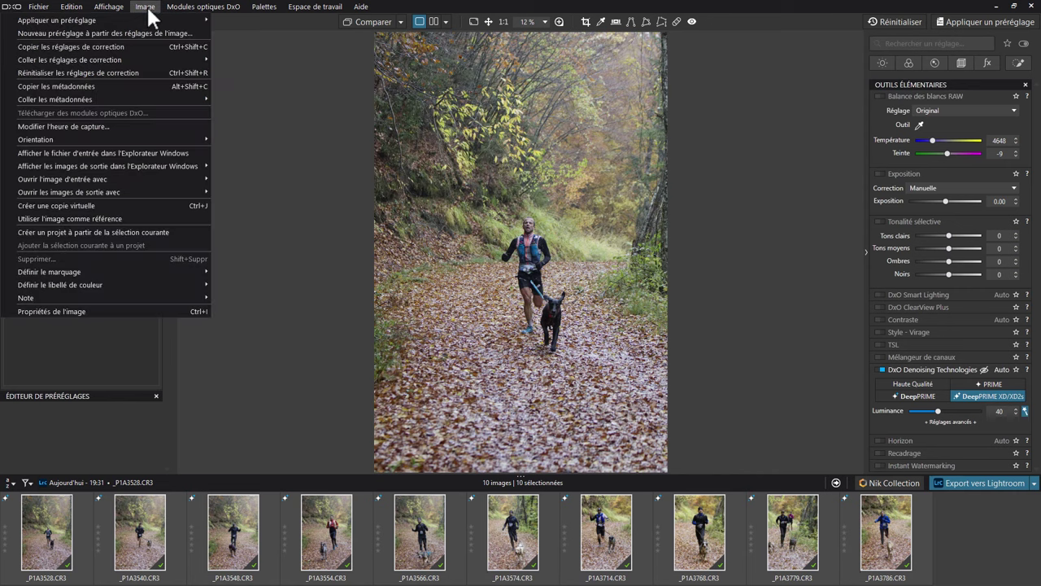
{"action": "mouse_move", "coordinate": [57, 20]}
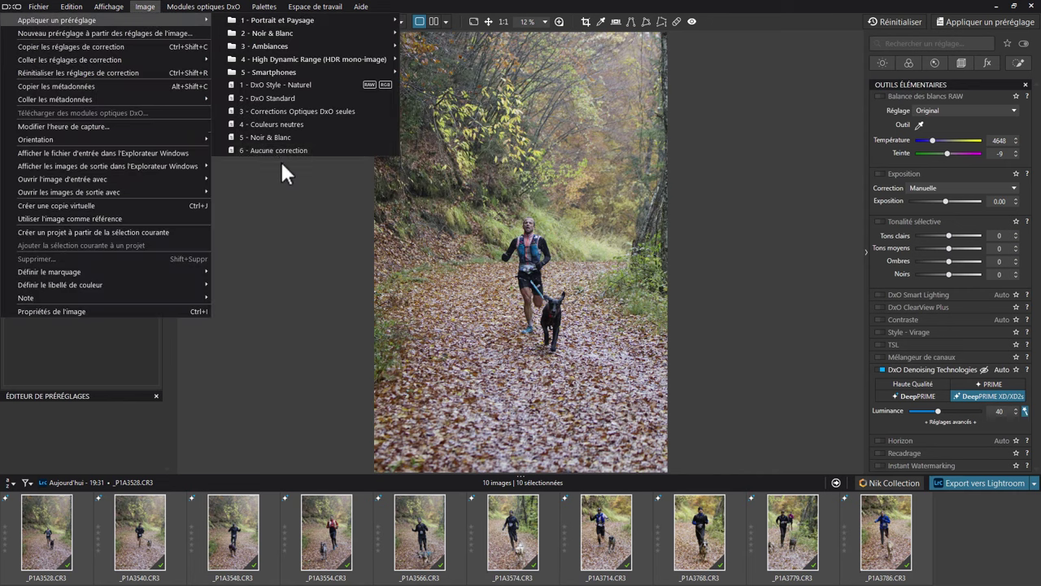
{"action": "left_click", "coordinate": [283, 155]}
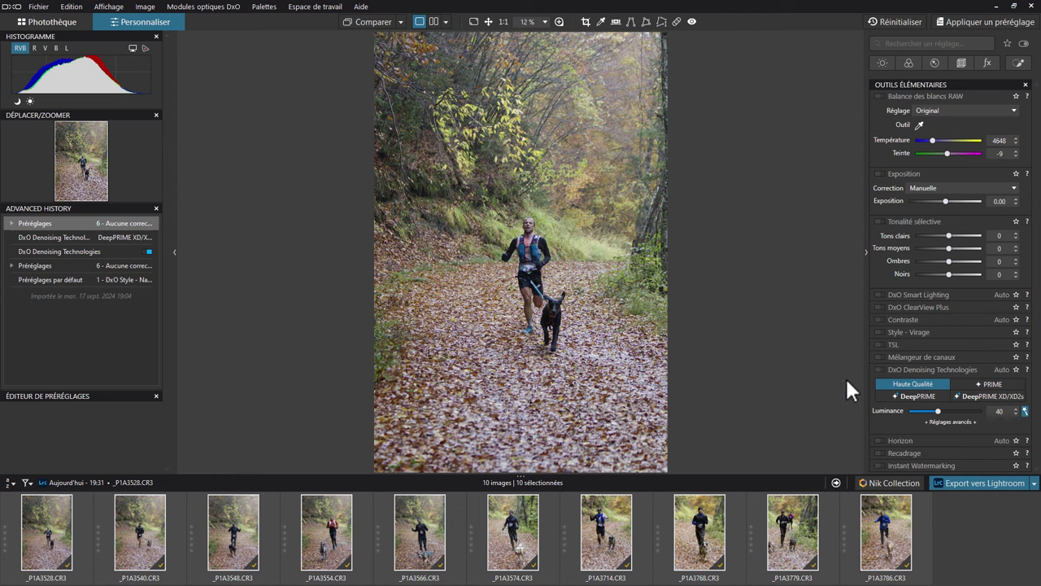
Re-enable denoising using plain DeepPRIME at luminance 40.
{"action": "left_click", "coordinate": [881, 369]}
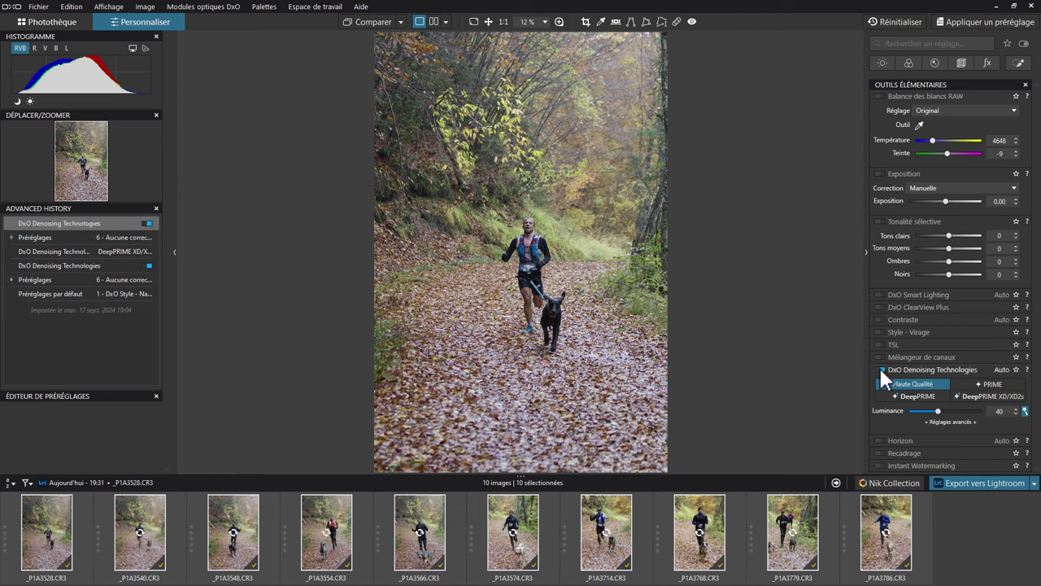
{"action": "left_click", "coordinate": [915, 395]}
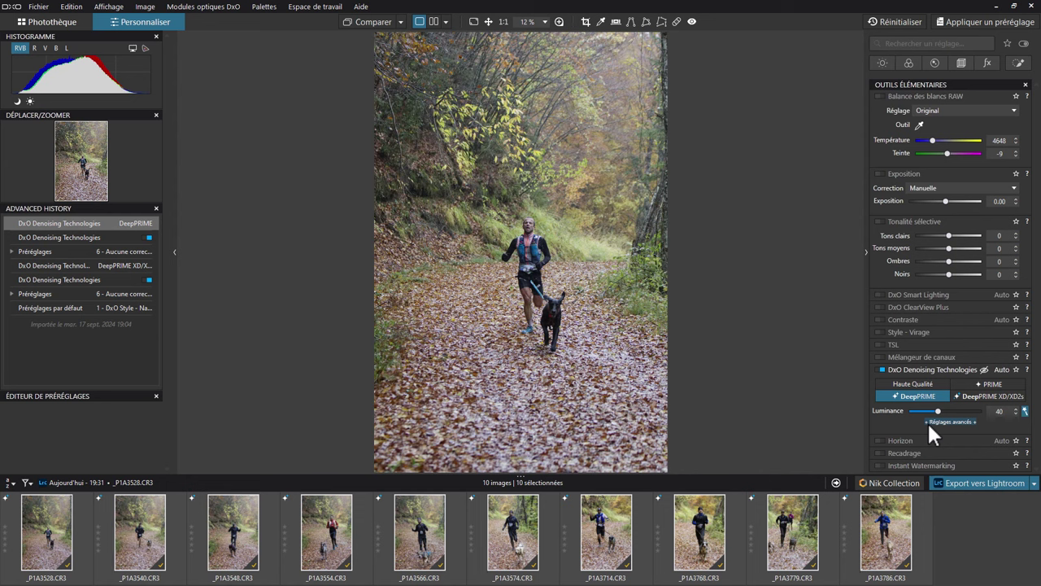
{"action": "left_click", "coordinate": [958, 480]}
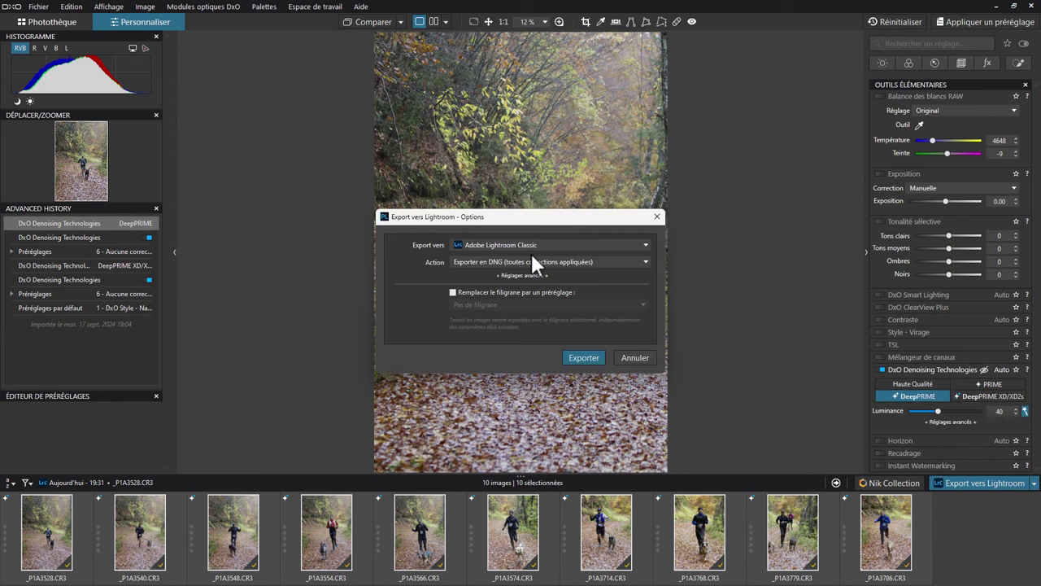
Export the DeepPRIME versions to Lightroom as DNGs under unique names, then check job progress.
{"action": "left_click", "coordinate": [587, 357]}
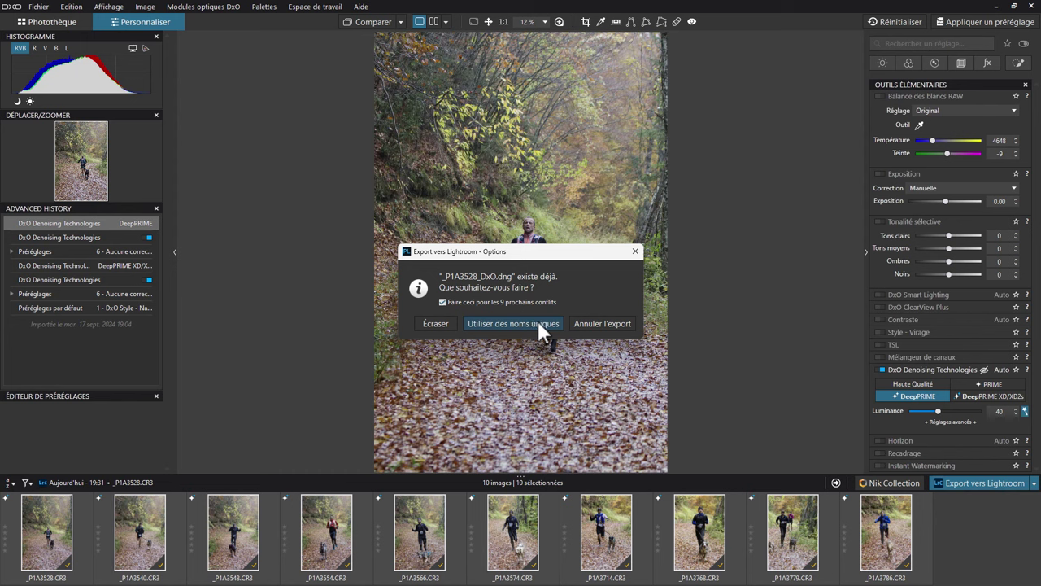
{"action": "left_click", "coordinate": [530, 323]}
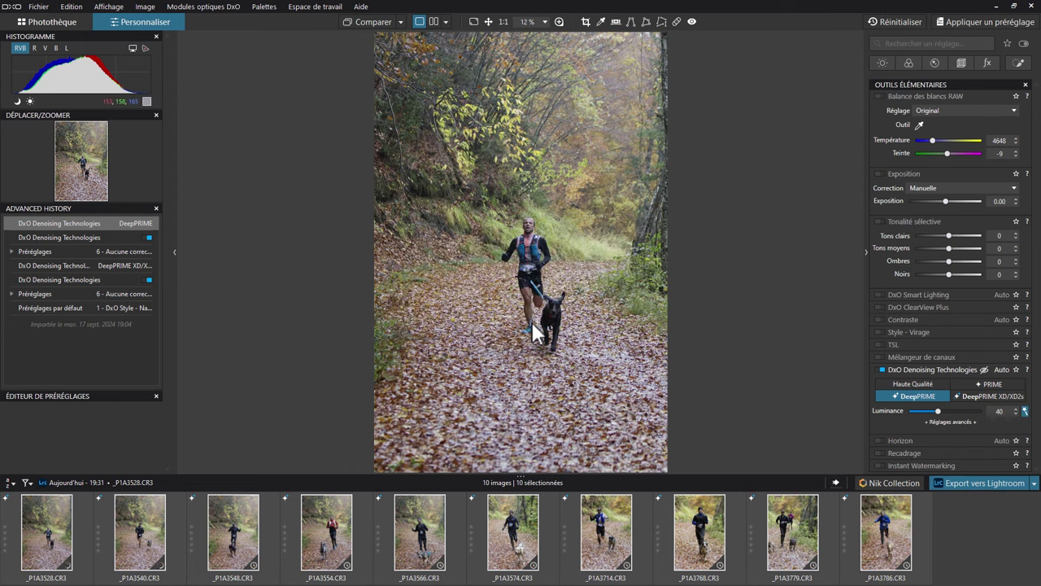
{"action": "left_click", "coordinate": [837, 480]}
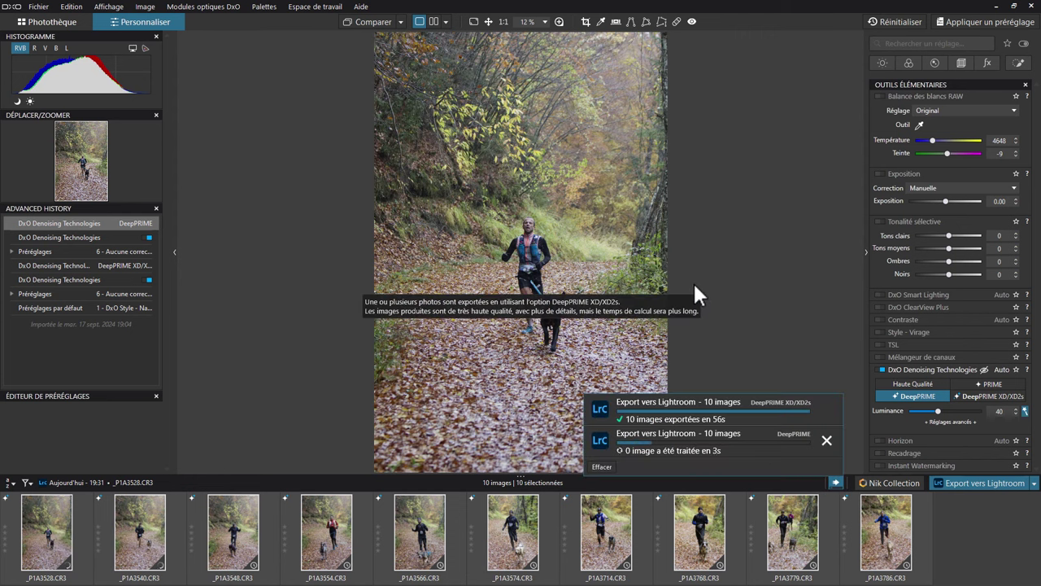